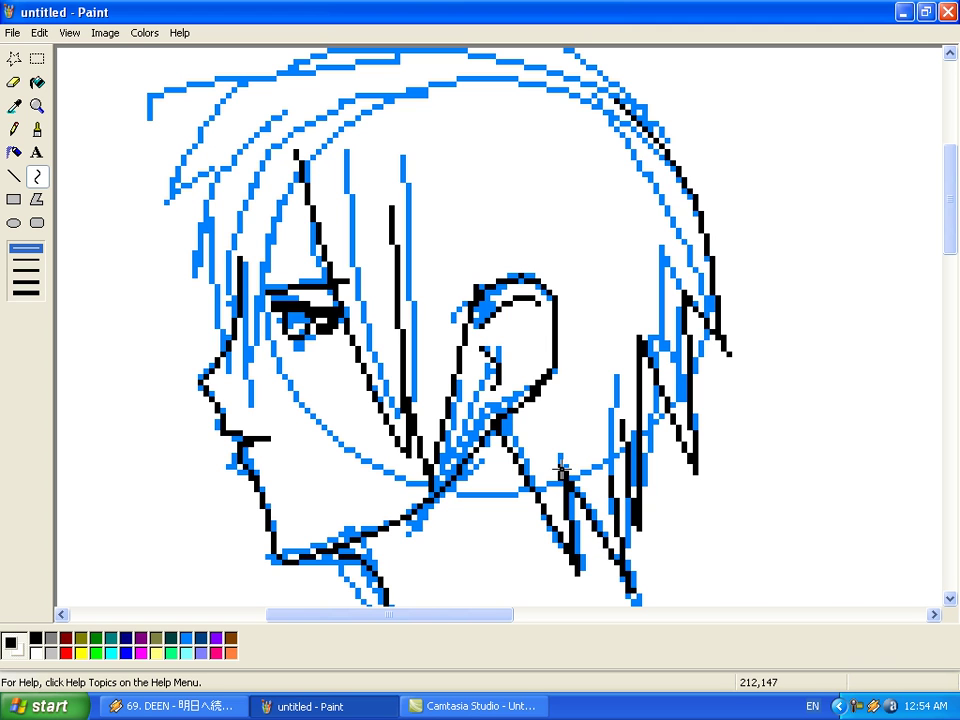
pyautogui.moveTo(950, 252); pyautogui.dragTo(950, 214)
pyautogui.moveTo(618, 291); pyautogui.dragTo(435, 263)
pyautogui.moveTo(368, 281); pyautogui.dragTo(237, 364)
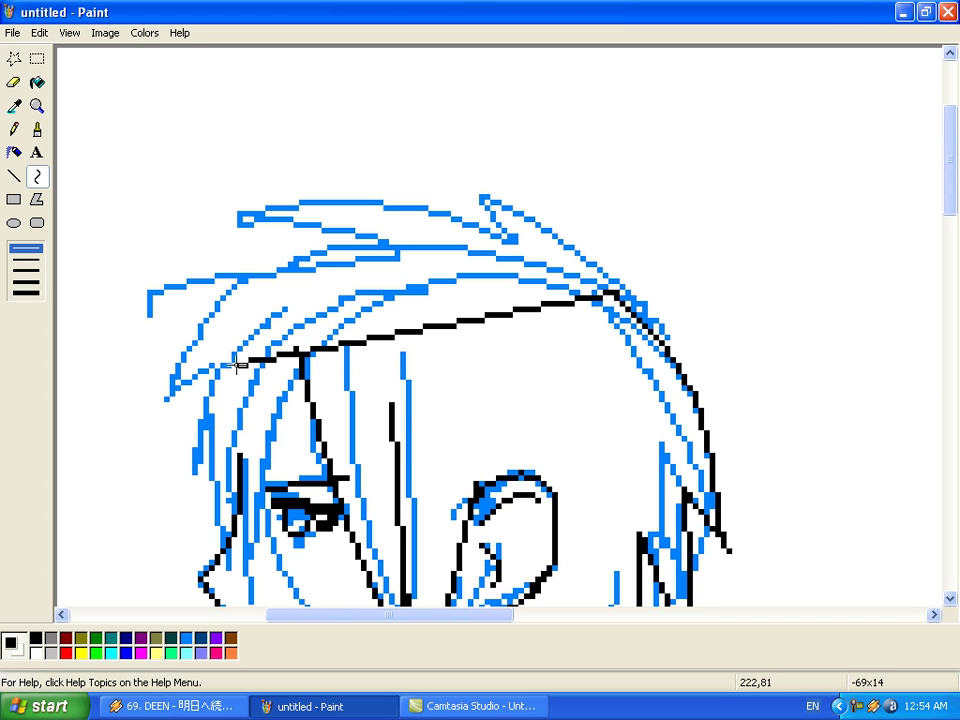
pyautogui.moveTo(289, 256); pyautogui.dragTo(336, 223)
pyautogui.hotkey('ctrl', 'z')
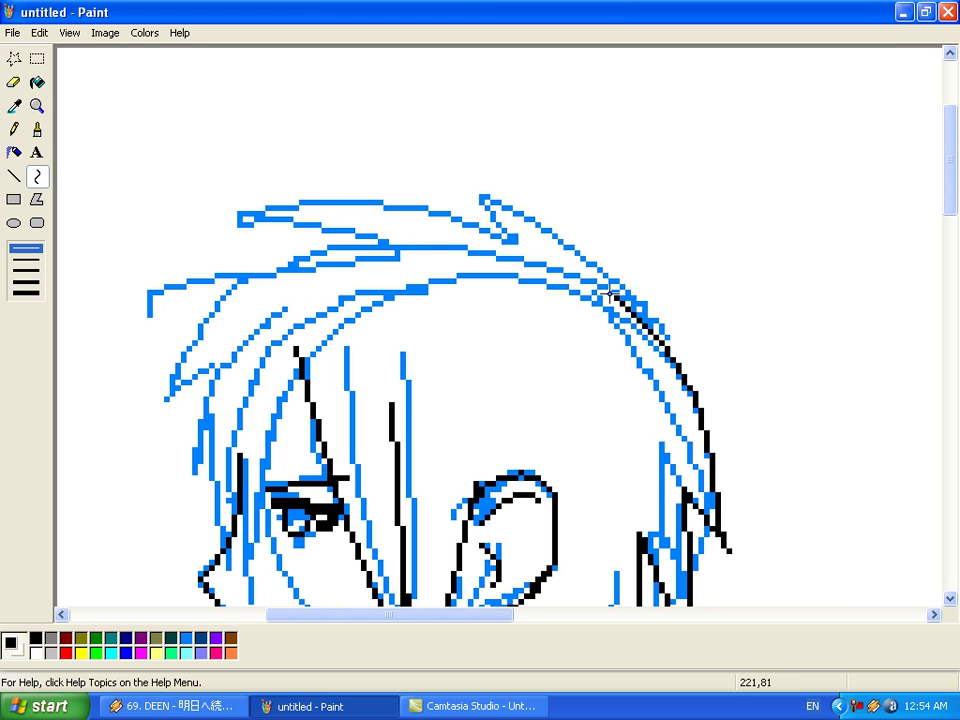
# Trace the sketched hair outline with thin black curves, from the back of the crown over the top and down the front edge
pyautogui.moveTo(608, 298); pyautogui.dragTo(261, 301)
pyautogui.moveTo(381, 317); pyautogui.dragTo(406, 222)
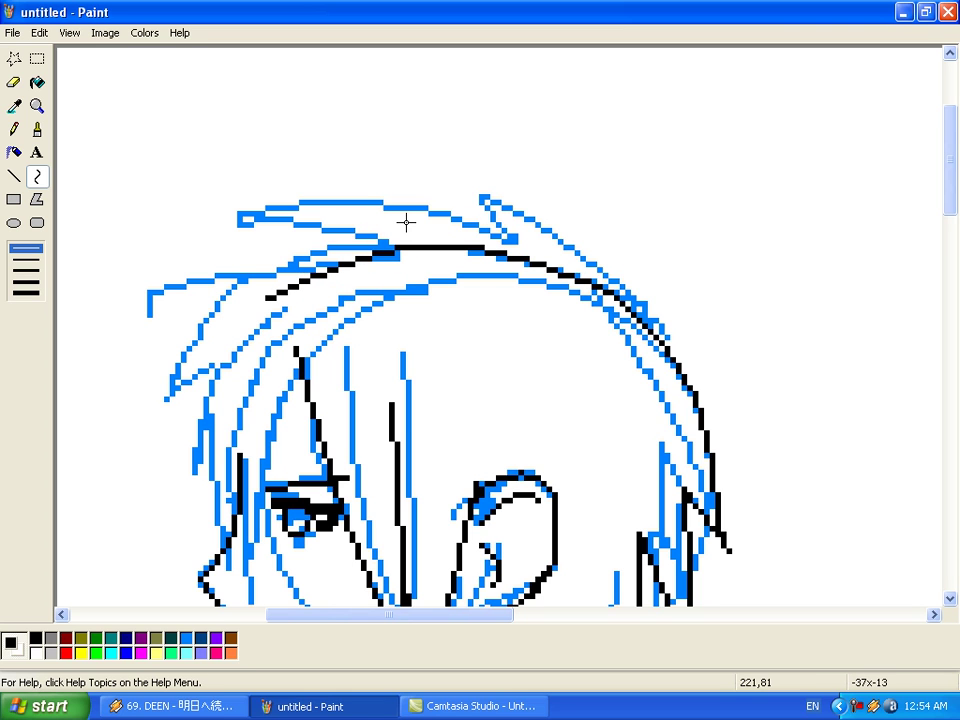
pyautogui.moveTo(267, 299); pyautogui.dragTo(415, 221)
pyautogui.moveTo(415, 221); pyautogui.dragTo(200, 495)
pyautogui.hotkey('ctrl', 'z')
pyautogui.moveTo(220, 420); pyautogui.dragTo(204, 558)
pyautogui.rightClick(204, 558)
pyautogui.moveTo(199, 484); pyautogui.dragTo(197, 543)
pyautogui.rightClick(197, 543)
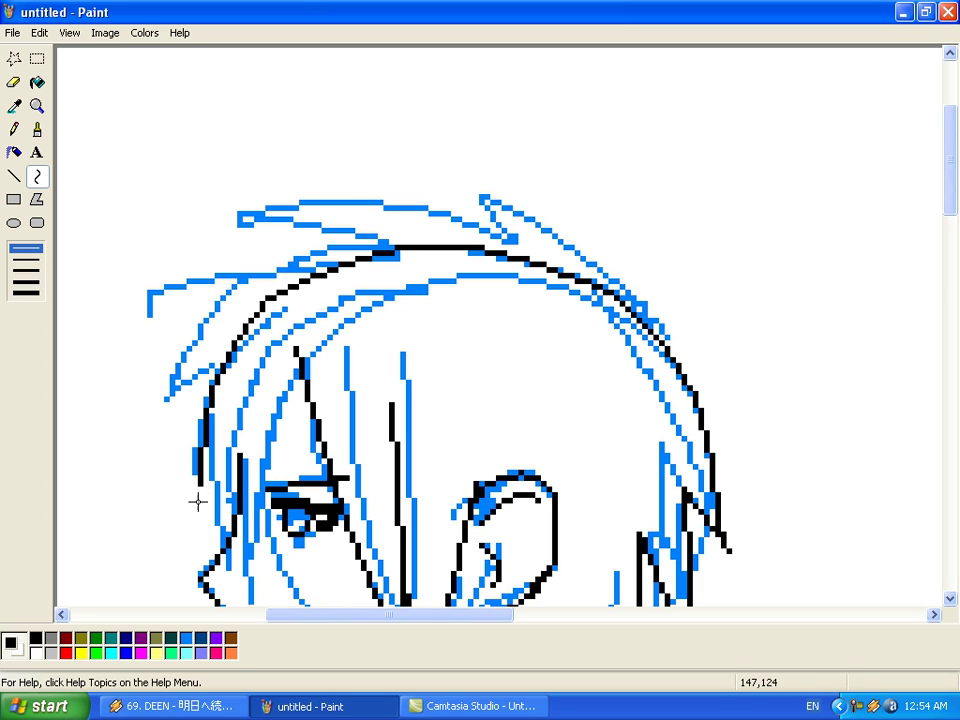
# Ink the short hair strands at the forehead and curve the inner hairline up to the peak of the fringe
pyautogui.moveTo(199, 484); pyautogui.dragTo(229, 517)
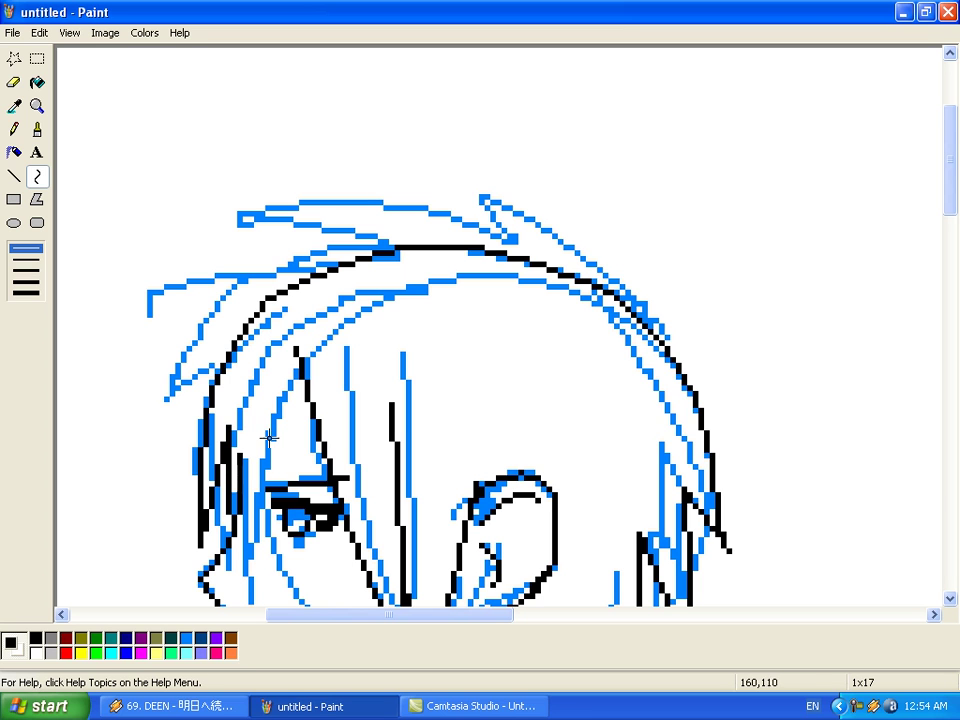
pyautogui.moveTo(220, 430); pyautogui.dragTo(302, 336)
pyautogui.moveTo(272, 381); pyautogui.dragTo(283, 358)
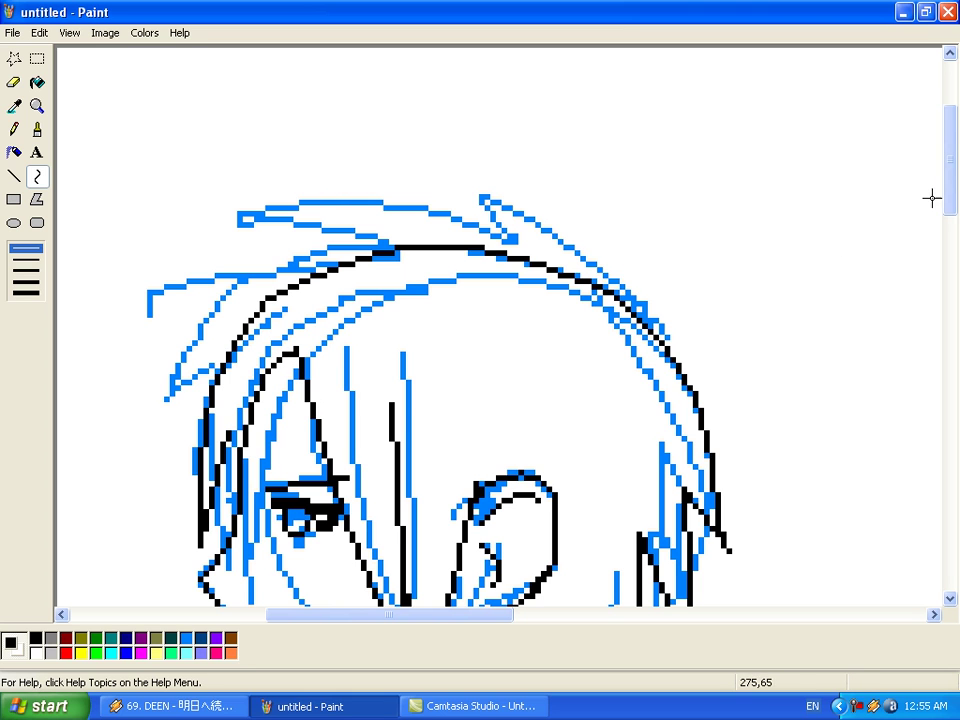
# Draw a short diagonal black curve inside the lower ear, replacing the first attempt with a shorter one
pyautogui.moveTo(951, 199); pyautogui.dragTo(949, 238)
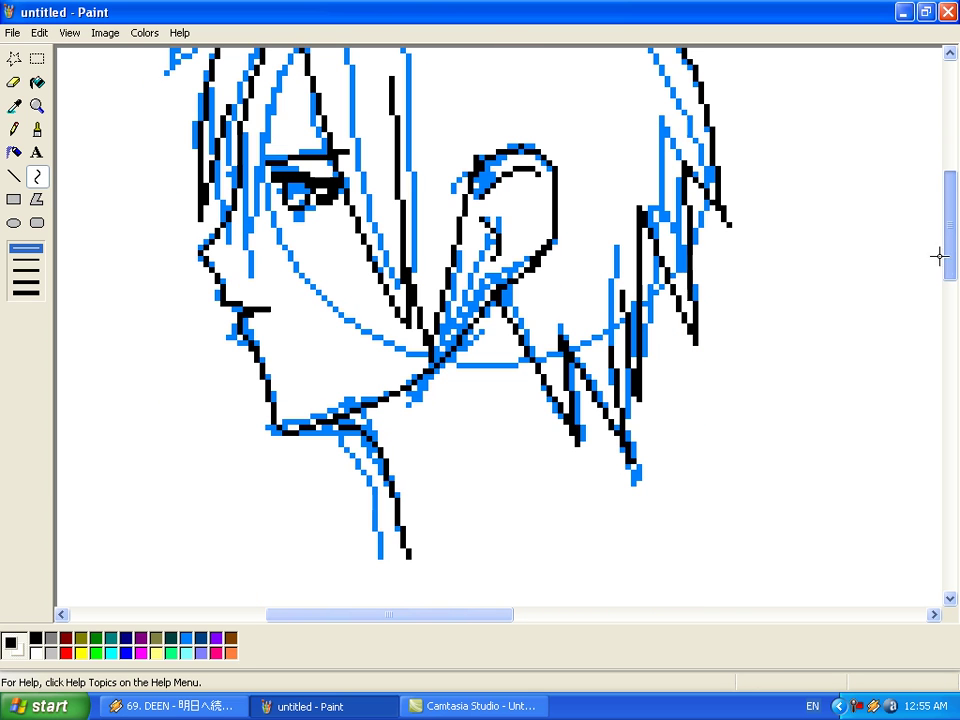
pyautogui.moveTo(566, 356)
pyautogui.mouseDown()
pyautogui.moveTo(632, 497)
pyautogui.moveTo(641, 491)
pyautogui.moveTo(589, 459)
pyautogui.mouseUp()
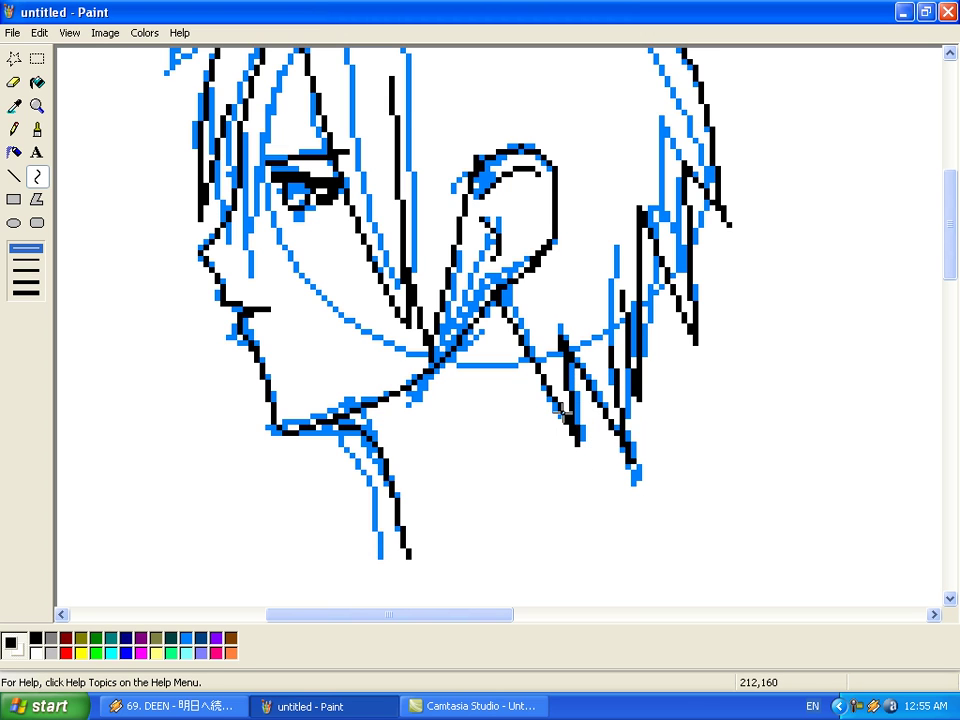
pyautogui.moveTo(538, 216); pyautogui.dragTo(499, 264)
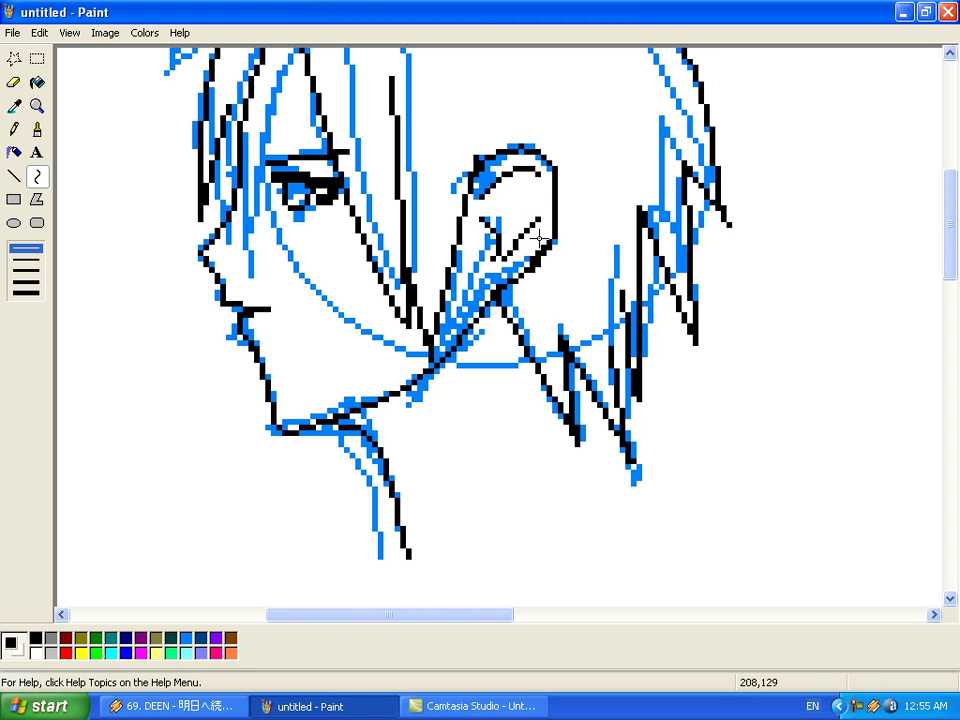
pyautogui.click(42, 33)
pyautogui.click(56, 53)
pyautogui.moveTo(533, 231); pyautogui.dragTo(539, 195)
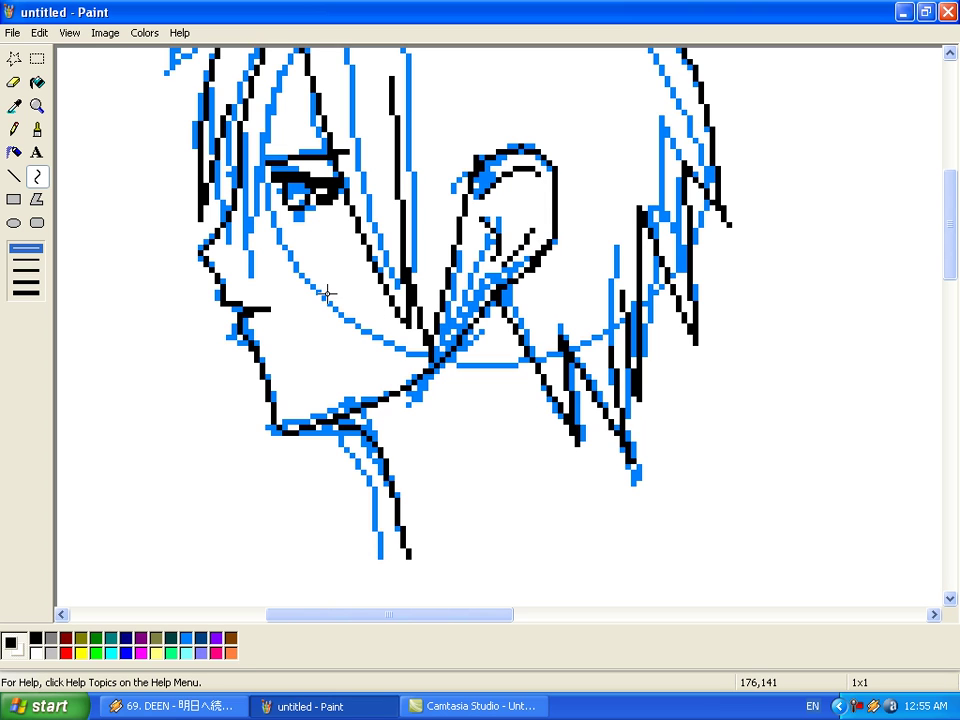
# Return to 1x magnification and draw a solid borderless rectangle beside the head in the same blue as the sketch
pyautogui.click(38, 107)
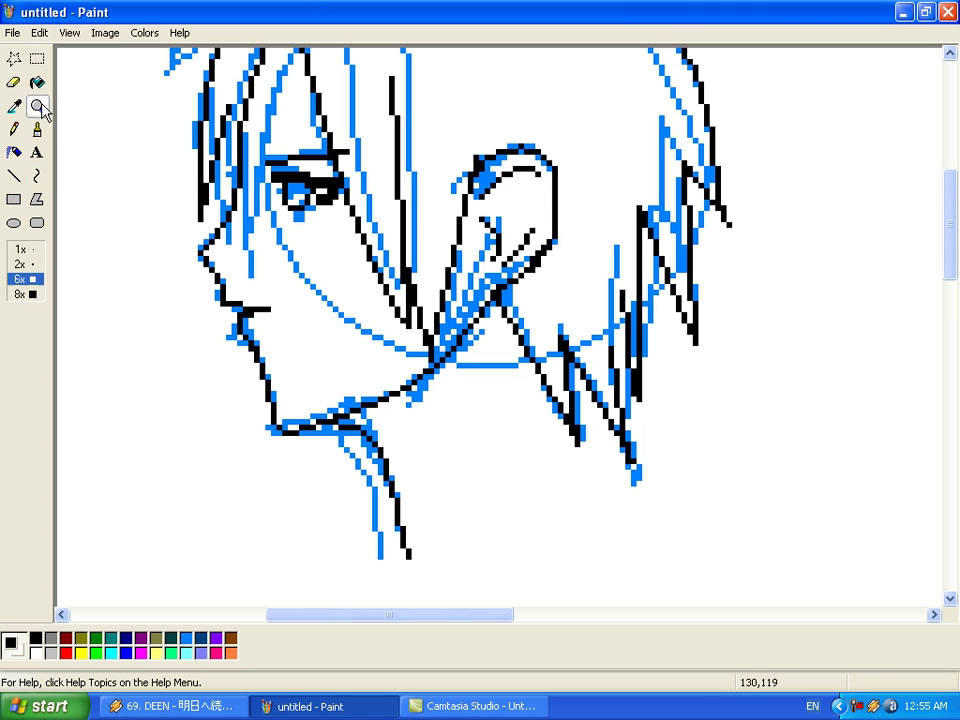
pyautogui.click(32, 247)
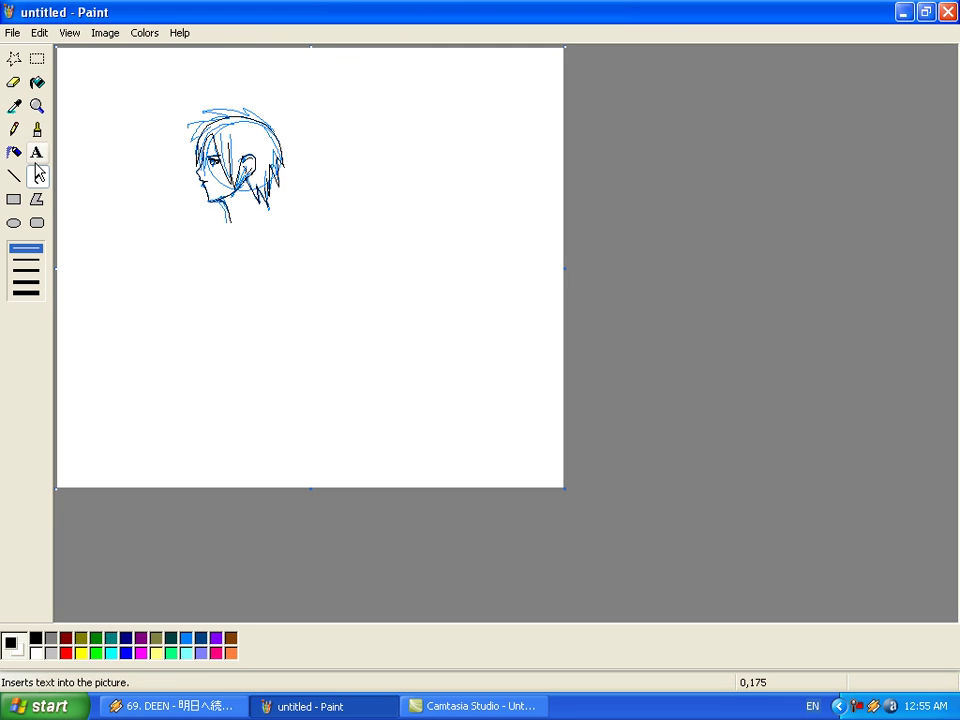
pyautogui.click(14, 199)
pyautogui.click(21, 290)
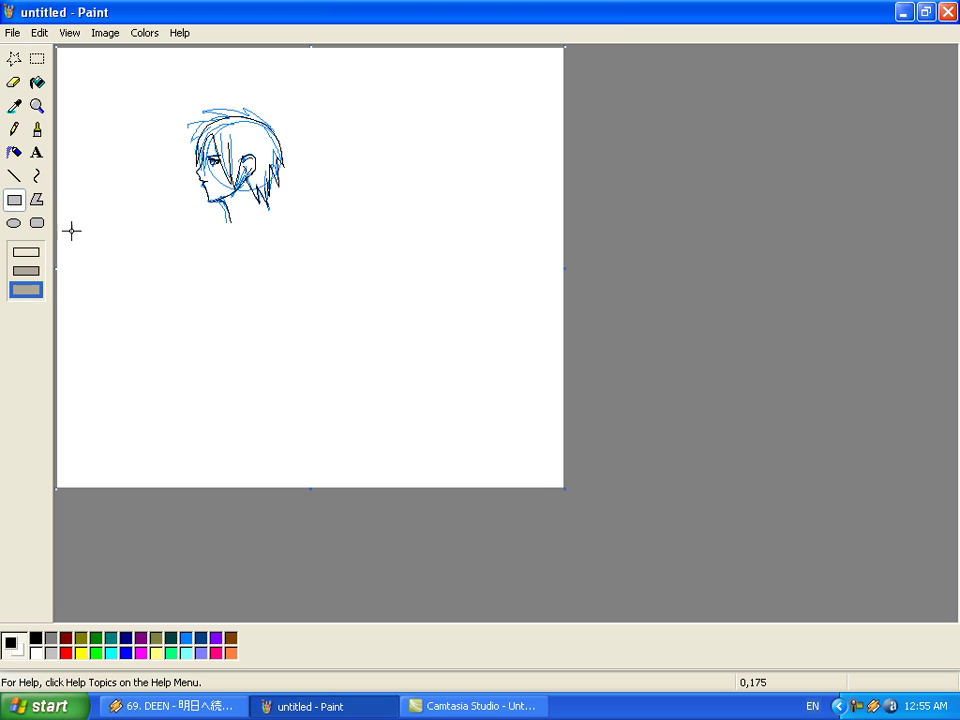
pyautogui.click(187, 637)
pyautogui.moveTo(77, 108)
pyautogui.mouseDown()
pyautogui.moveTo(180, 268)
pyautogui.moveTo(184, 257)
pyautogui.mouseUp()
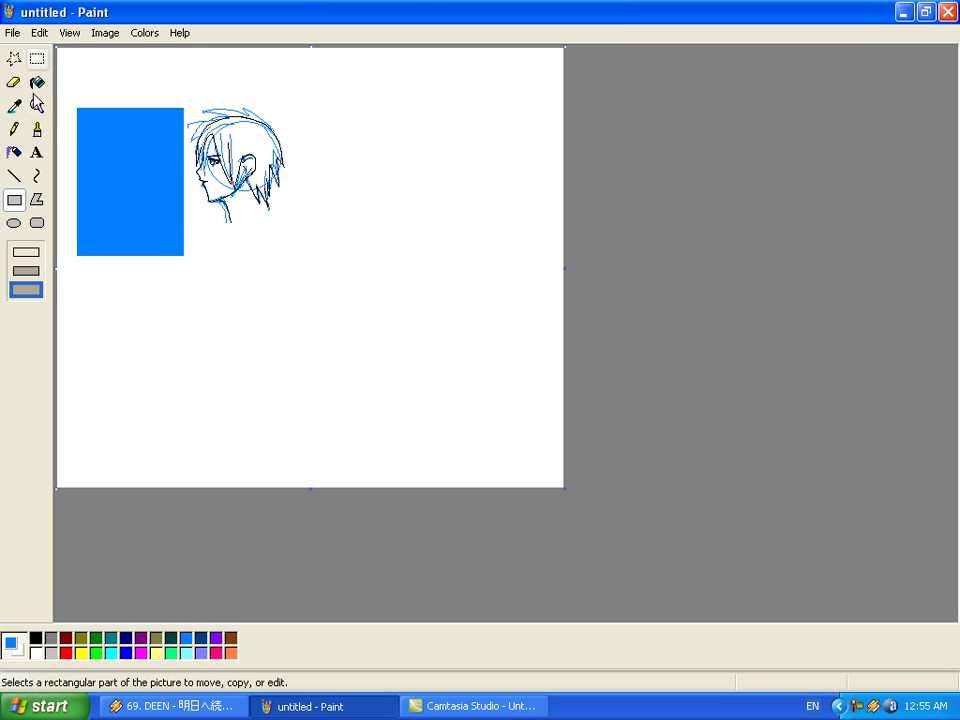
# Select the head drawing with a transparent background and move it onto the blue rectangle
pyautogui.click(37, 58)
pyautogui.click(20, 285)
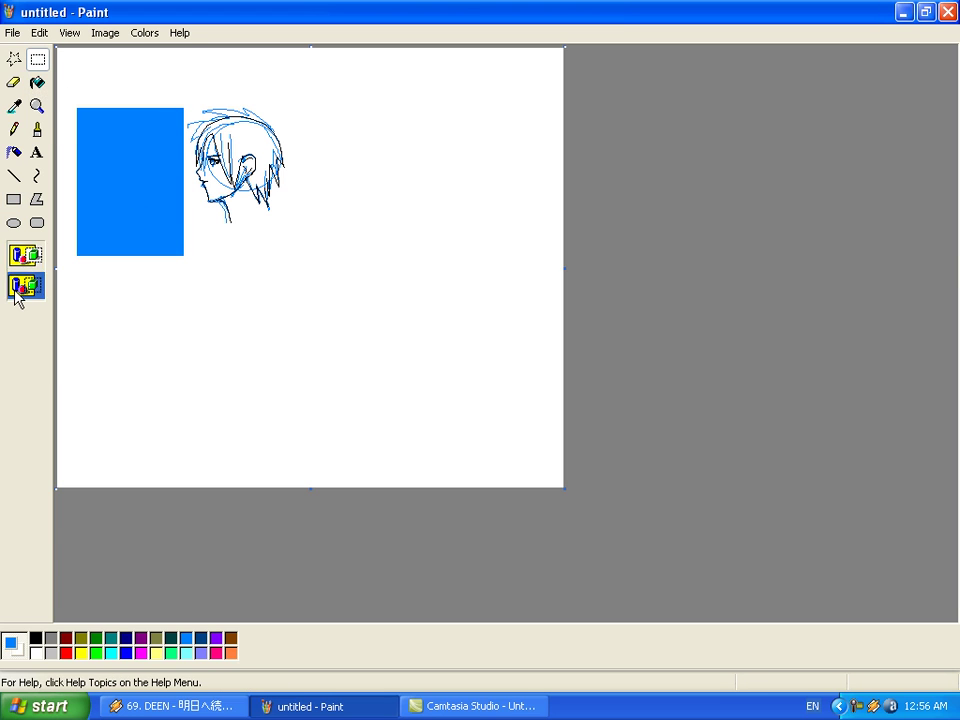
pyautogui.moveTo(190, 92)
pyautogui.mouseDown()
pyautogui.moveTo(268, 228)
pyautogui.moveTo(331, 253)
pyautogui.mouseUp()
pyautogui.moveTo(251, 156); pyautogui.dragTo(167, 165)
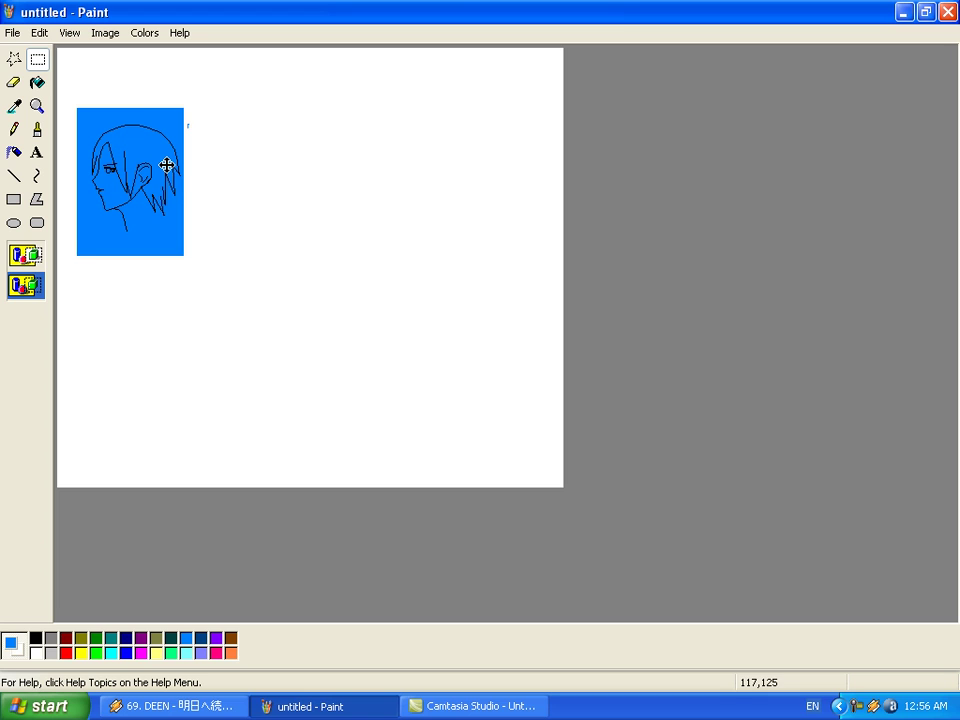
pyautogui.click(236, 364)
# Set blue as the background colour and black as the foreground, then move the head's black line art onto the white canvas
pyautogui.rightClick(185, 638)
pyautogui.click(36, 637)
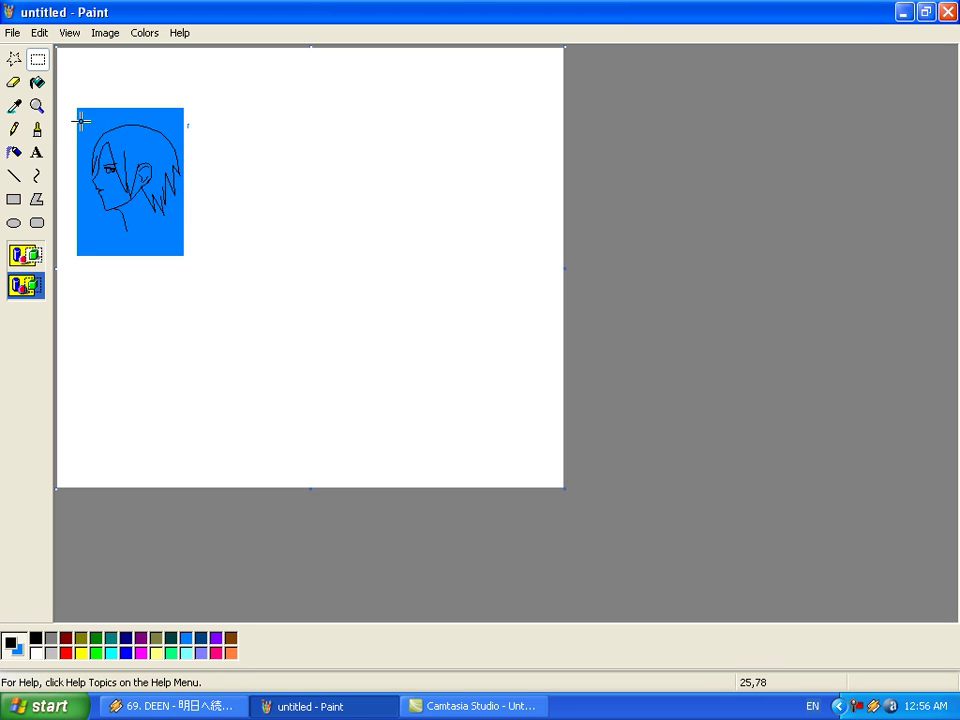
pyautogui.moveTo(72, 119)
pyautogui.mouseDown()
pyautogui.moveTo(137, 170)
pyautogui.moveTo(219, 259)
pyautogui.mouseUp()
pyautogui.moveTo(133, 167); pyautogui.dragTo(324, 175)
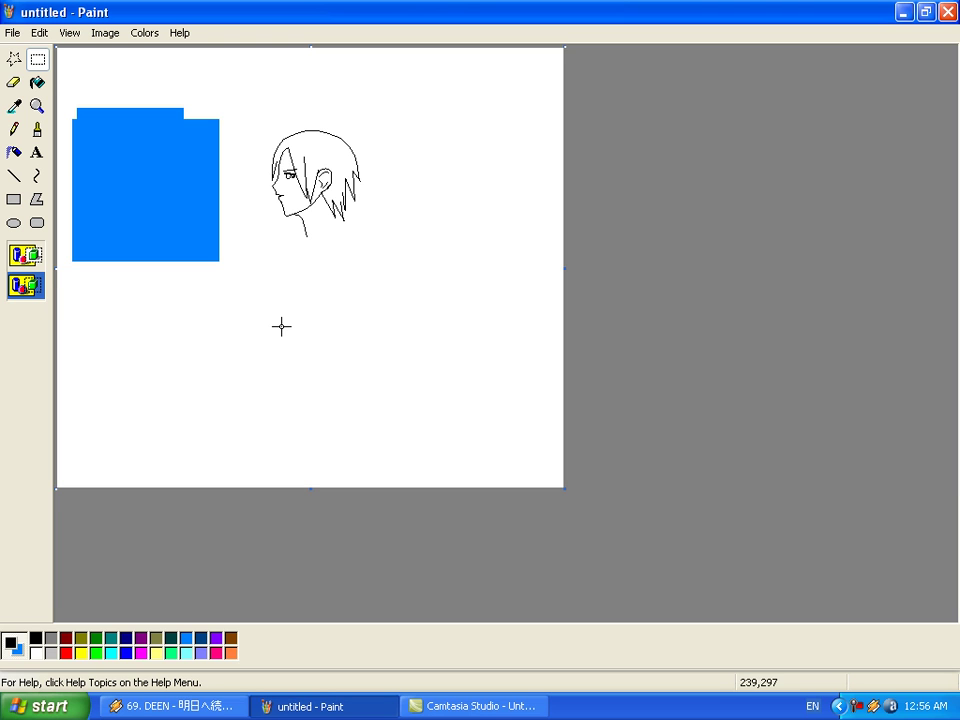
# Pencil a new front hairline in black, from the forehead strand near the nose bridge up towards the fringe peak
pyautogui.click(37, 105)
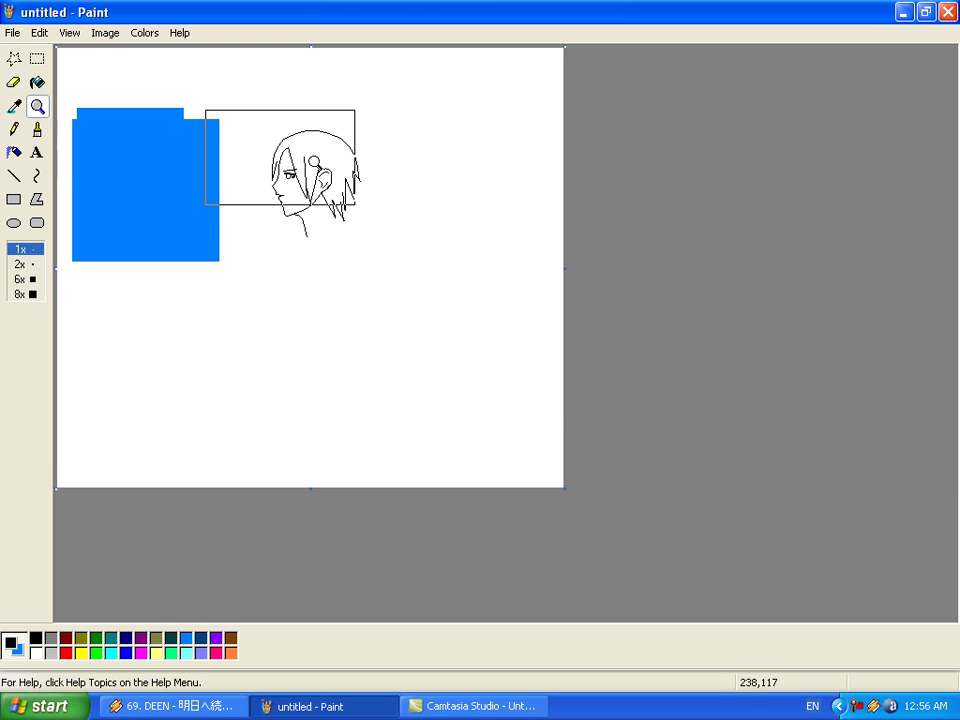
pyautogui.click(336, 193)
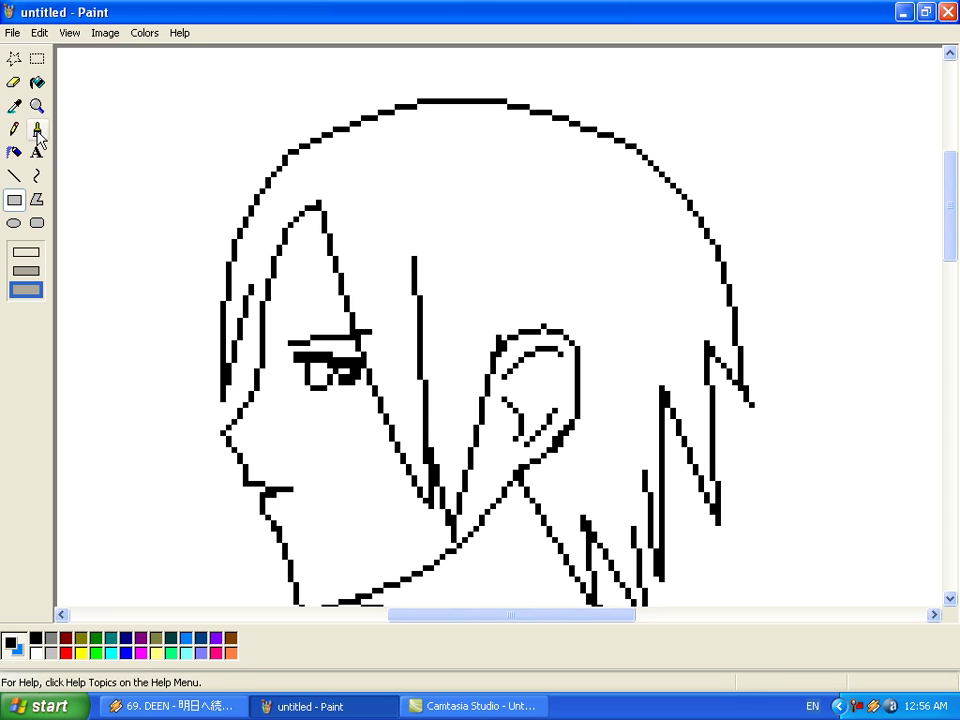
pyautogui.click(14, 129)
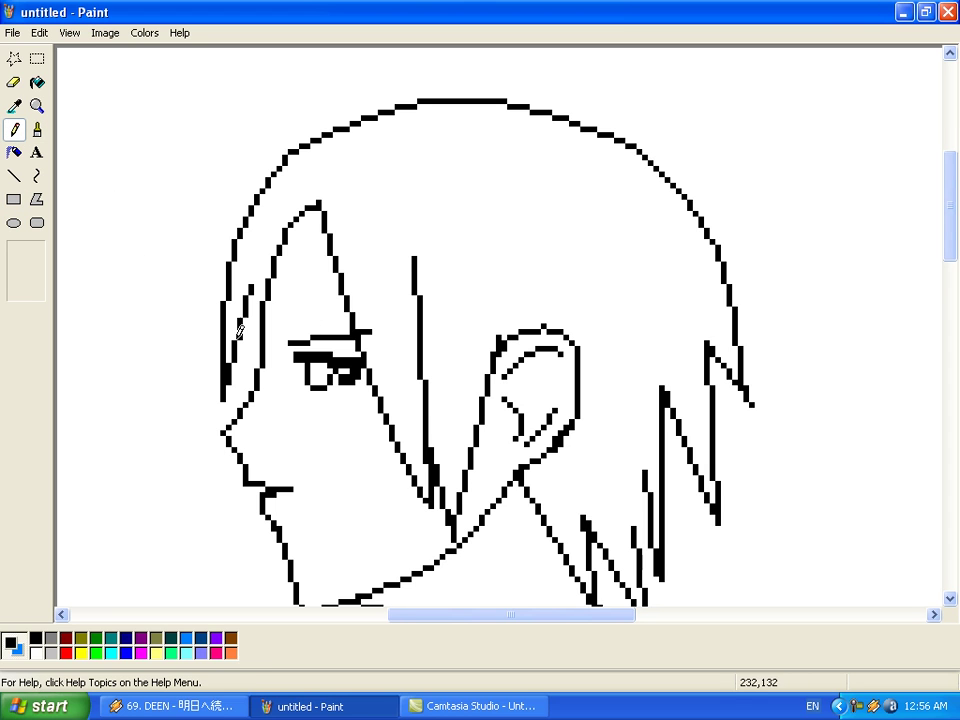
pyautogui.moveTo(244, 338); pyautogui.dragTo(253, 373)
pyautogui.moveTo(283, 229); pyautogui.dragTo(252, 276)
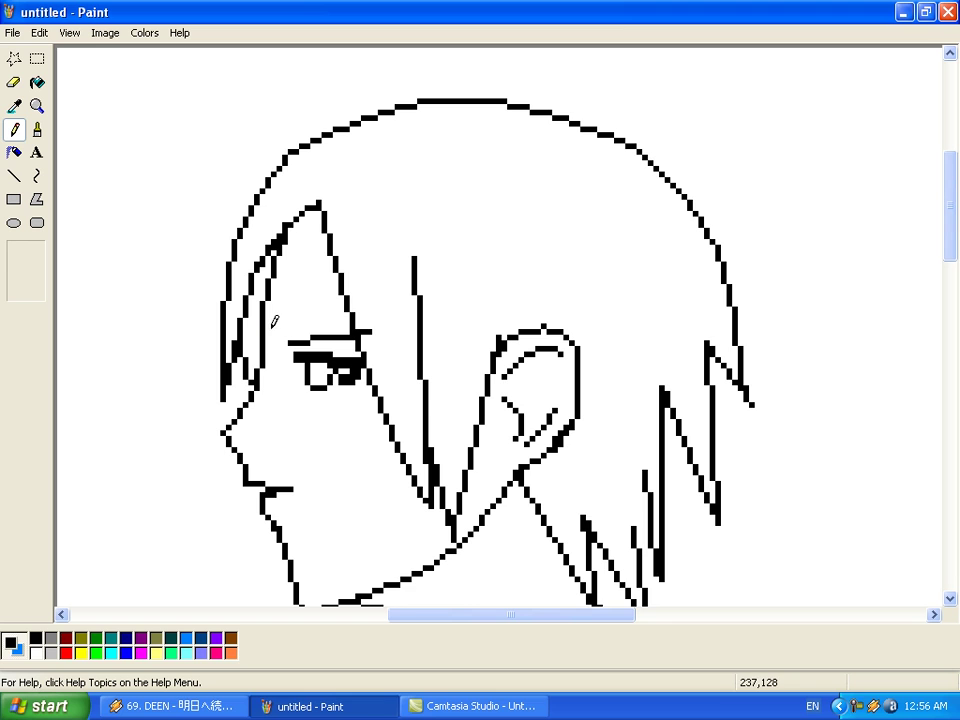
# Set the background colour to white and erase the old inner hairline with the Pencil
pyautogui.moveTo(267, 331); pyautogui.dragTo(265, 372)
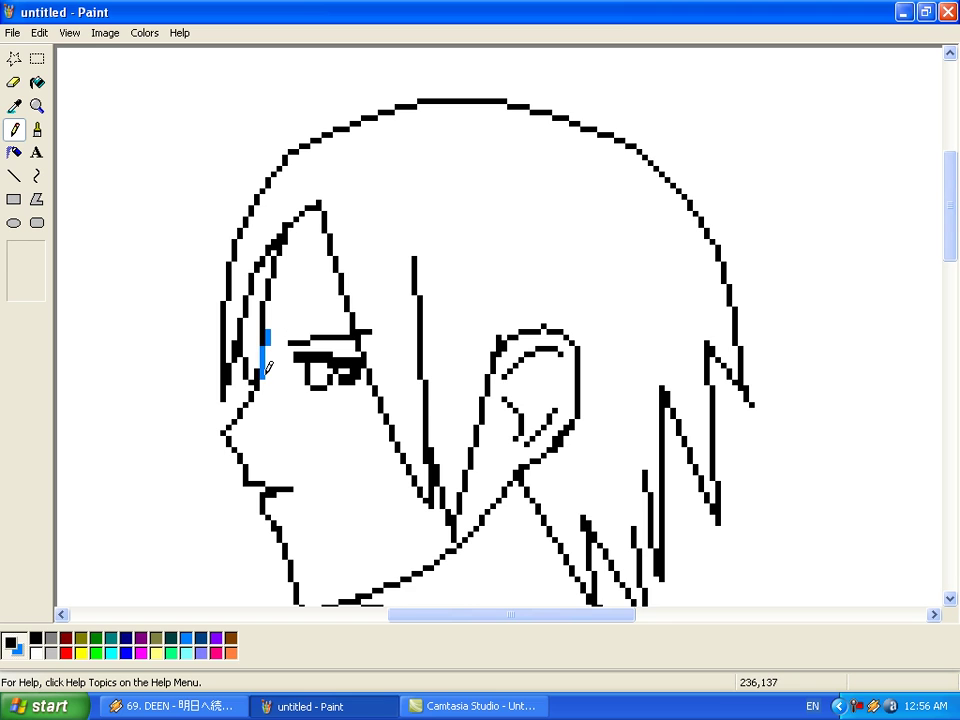
pyautogui.rightClick(38, 655)
pyautogui.moveTo(264, 363); pyautogui.dragTo(280, 242)
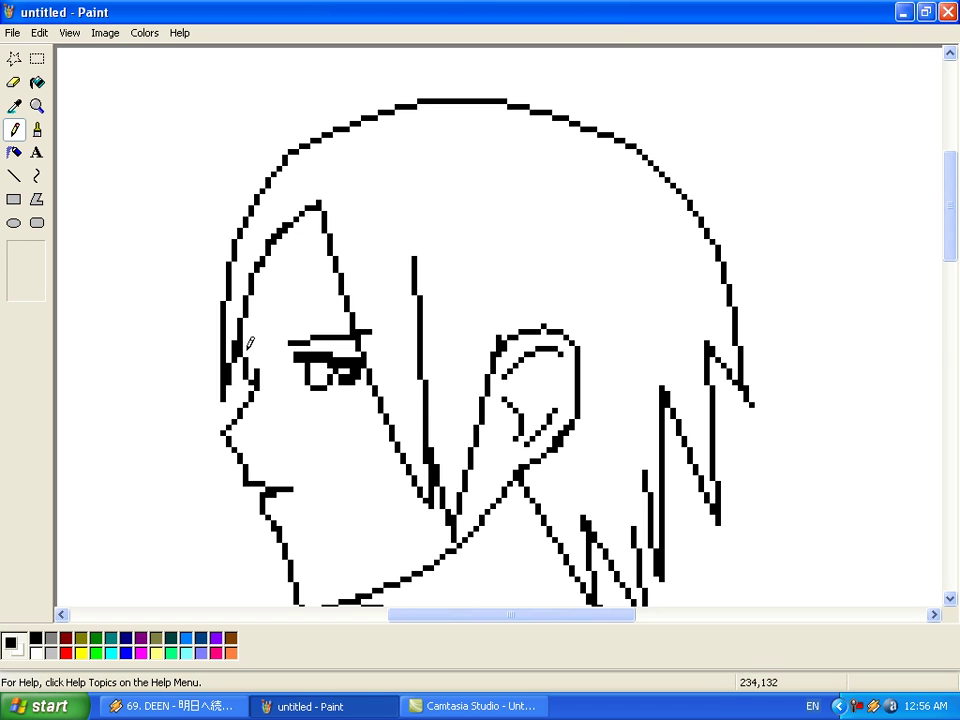
# Thicken the front hairline with thin black curves, from the nose bridge up towards the fringe peak
pyautogui.click(37, 176)
pyautogui.moveTo(257, 388); pyautogui.dragTo(245, 320)
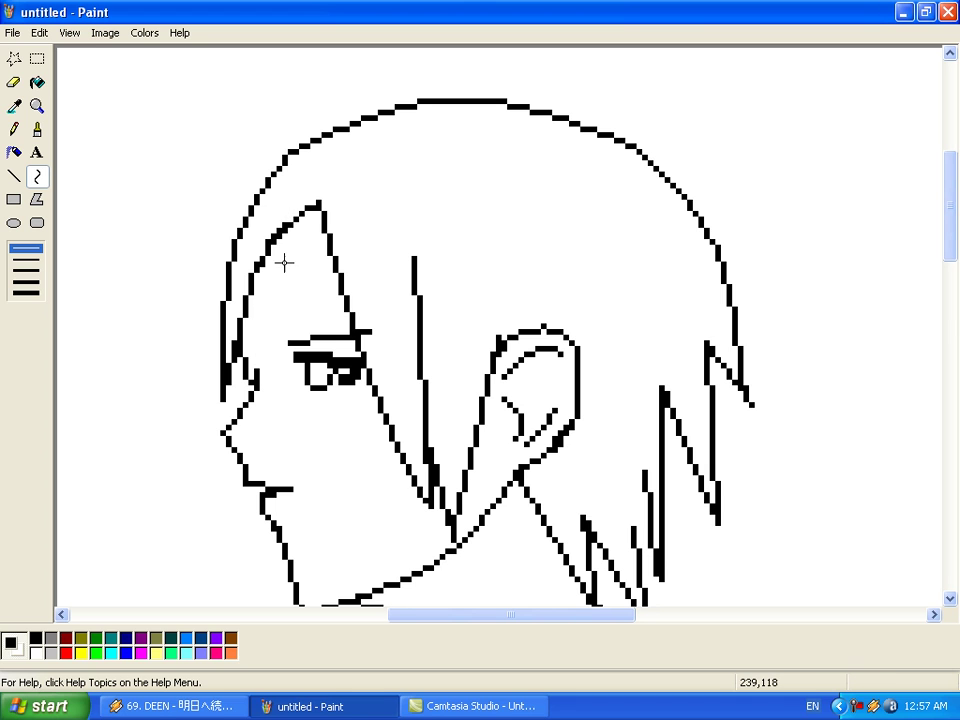
pyautogui.moveTo(288, 213); pyautogui.dragTo(238, 306)
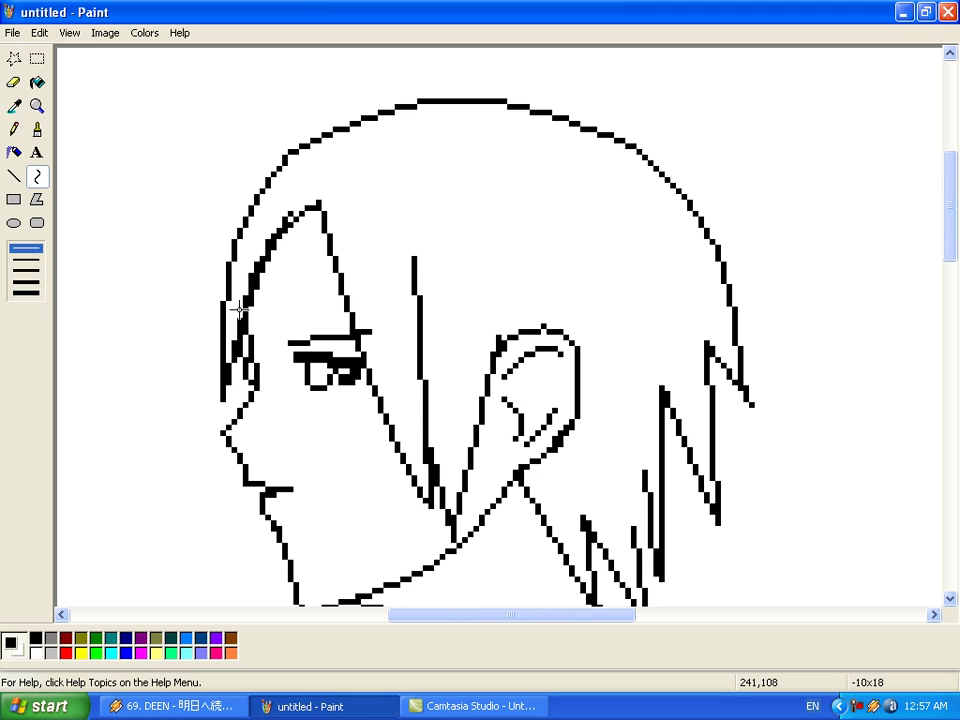
pyautogui.moveTo(239, 310); pyautogui.dragTo(230, 312)
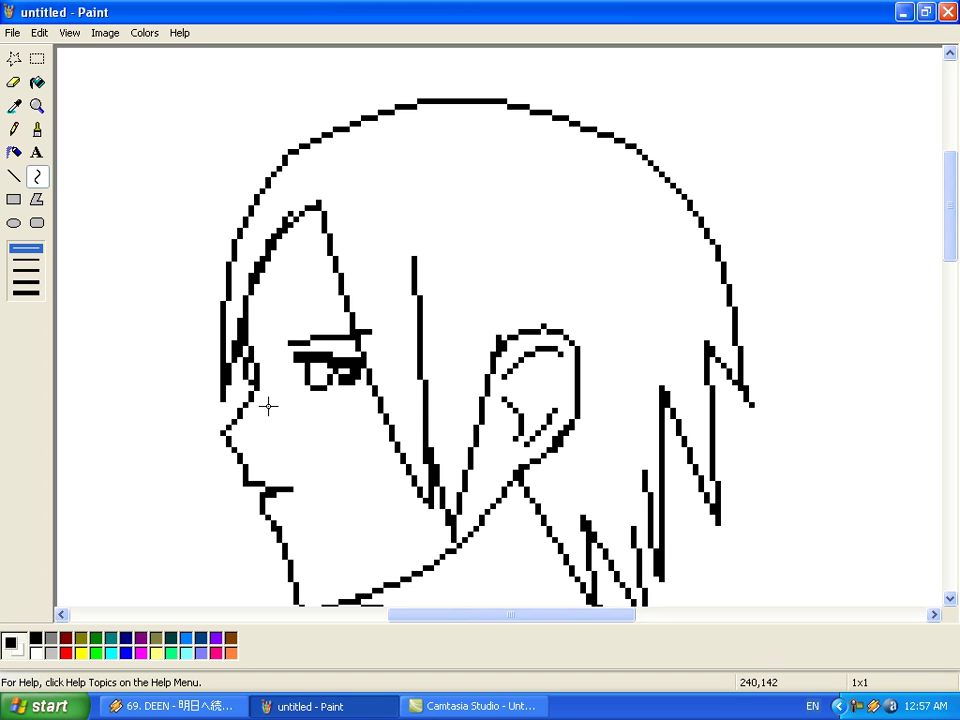
# Shade the inner folds of the ear in black with the Pencil
pyautogui.click(14, 129)
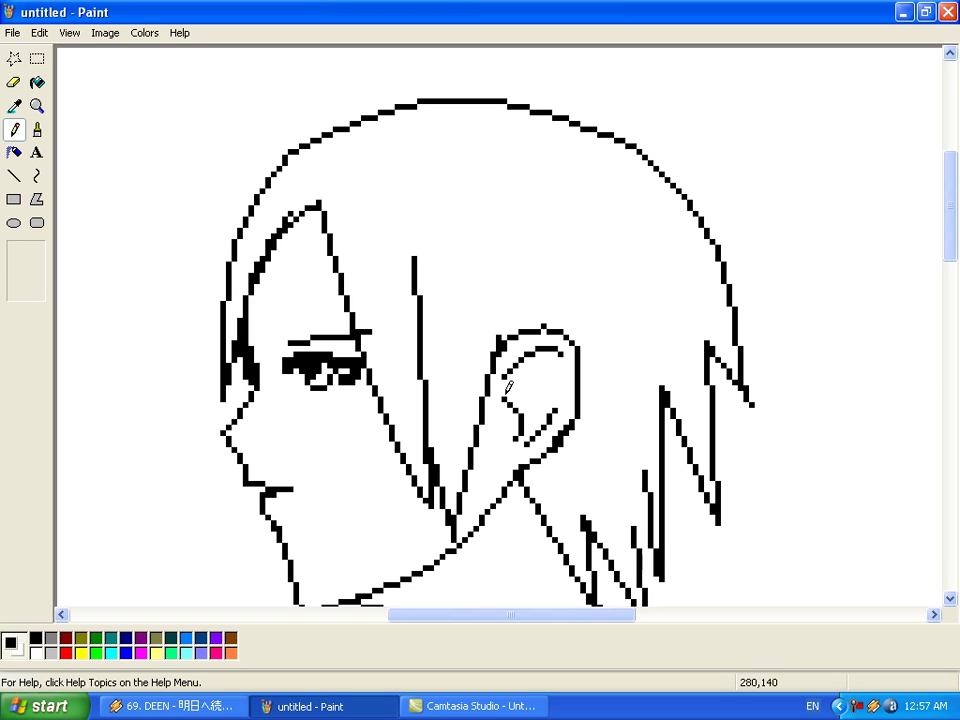
pyautogui.moveTo(507, 374)
pyautogui.mouseDown()
pyautogui.moveTo(511, 437)
pyautogui.moveTo(519, 421)
pyautogui.mouseUp()
pyautogui.moveTo(545, 359); pyautogui.dragTo(533, 359)
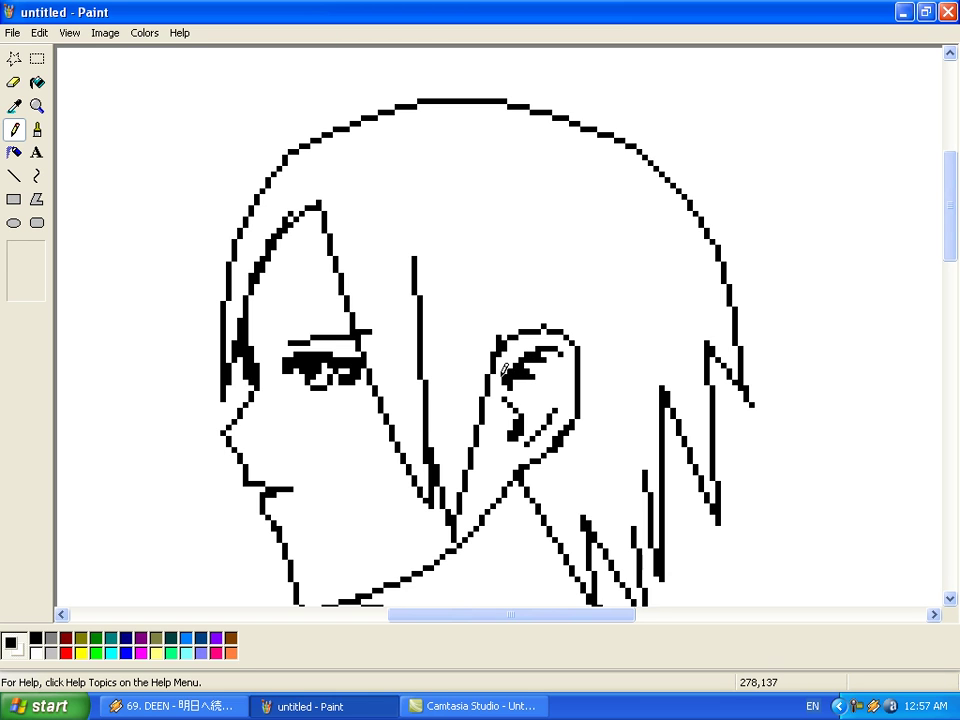
pyautogui.moveTo(519, 378)
pyautogui.mouseDown()
pyautogui.moveTo(540, 378)
pyautogui.moveTo(525, 382)
pyautogui.moveTo(529, 403)
pyautogui.mouseUp()
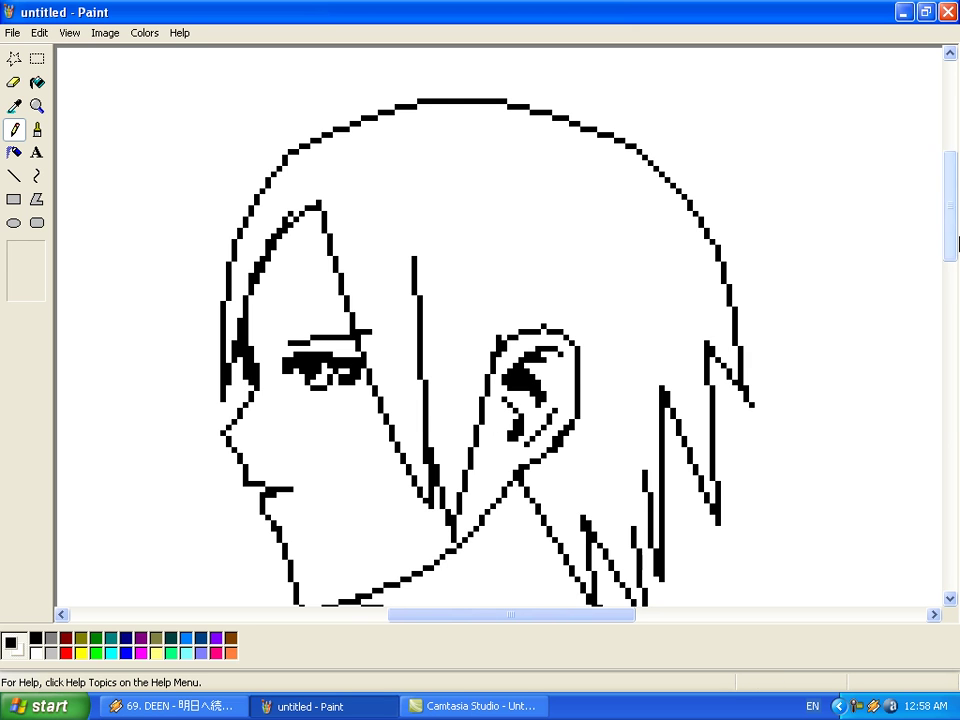
# Redraw the mouth line slightly lower with the Pencil and smooth the upper lip's contour into it
pyautogui.moveTo(956, 244)
pyautogui.mouseDown()
pyautogui.moveTo(952, 285)
pyautogui.moveTo(951, 268)
pyautogui.mouseUp()
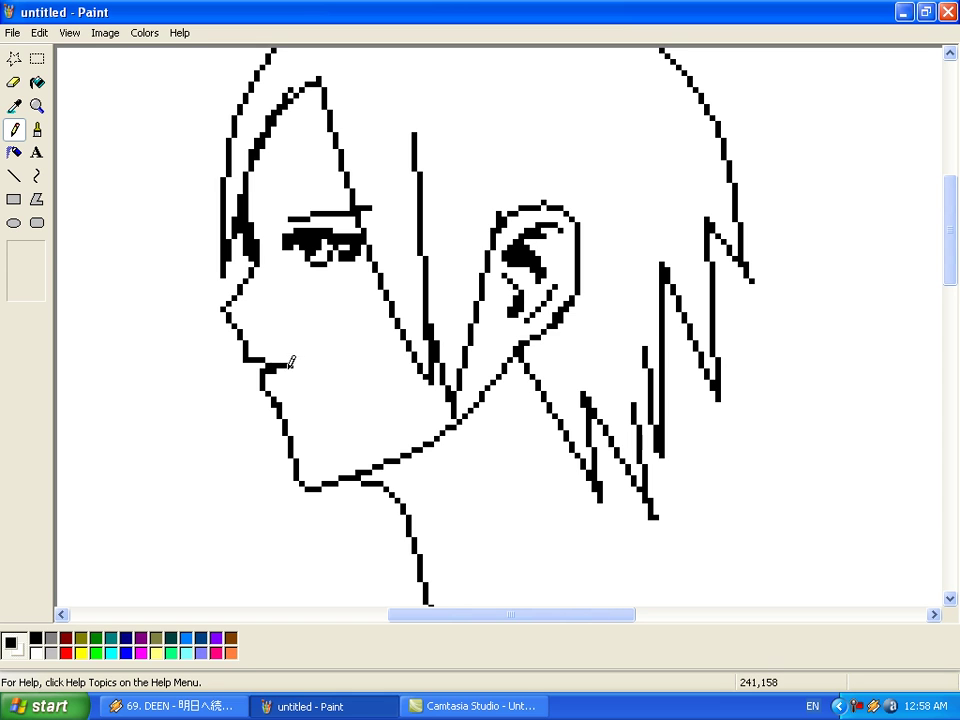
pyautogui.moveTo(264, 364); pyautogui.dragTo(288, 368)
pyautogui.hotkey('ctrl', 'z')
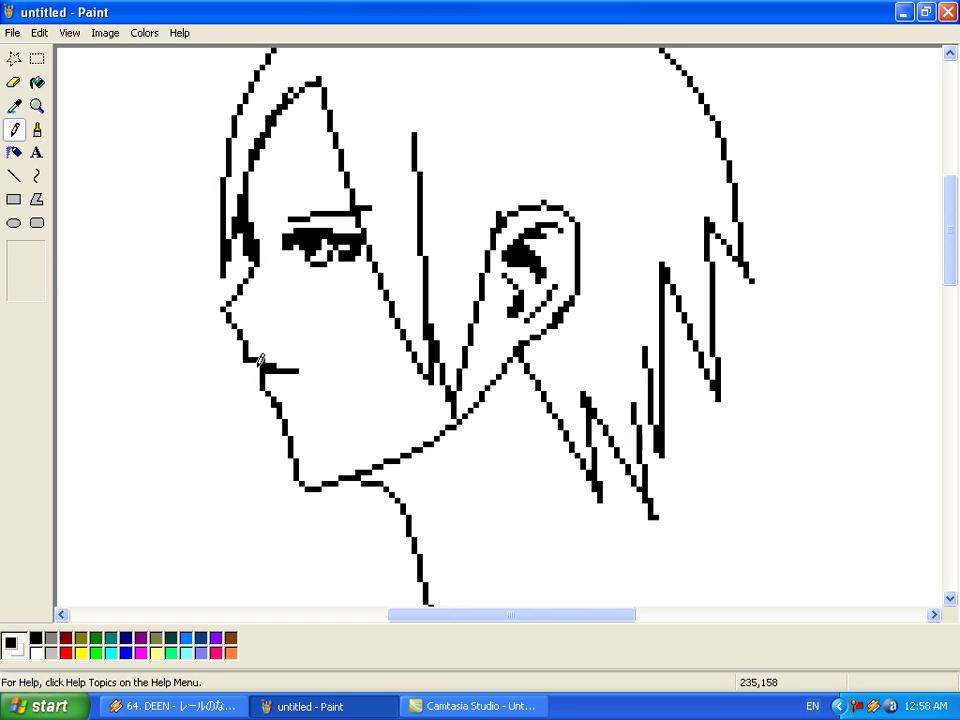
pyautogui.moveTo(258, 365)
pyautogui.mouseDown()
pyautogui.moveTo(262, 373)
pyautogui.moveTo(245, 354)
pyautogui.mouseUp()
# Reshape the eyebrow with the Pencil into a thick arch rising from its inner end to the fringe lock
pyautogui.moveTo(277, 222)
pyautogui.mouseDown()
pyautogui.moveTo(312, 213)
pyautogui.moveTo(272, 227)
pyautogui.moveTo(295, 215)
pyautogui.mouseUp()
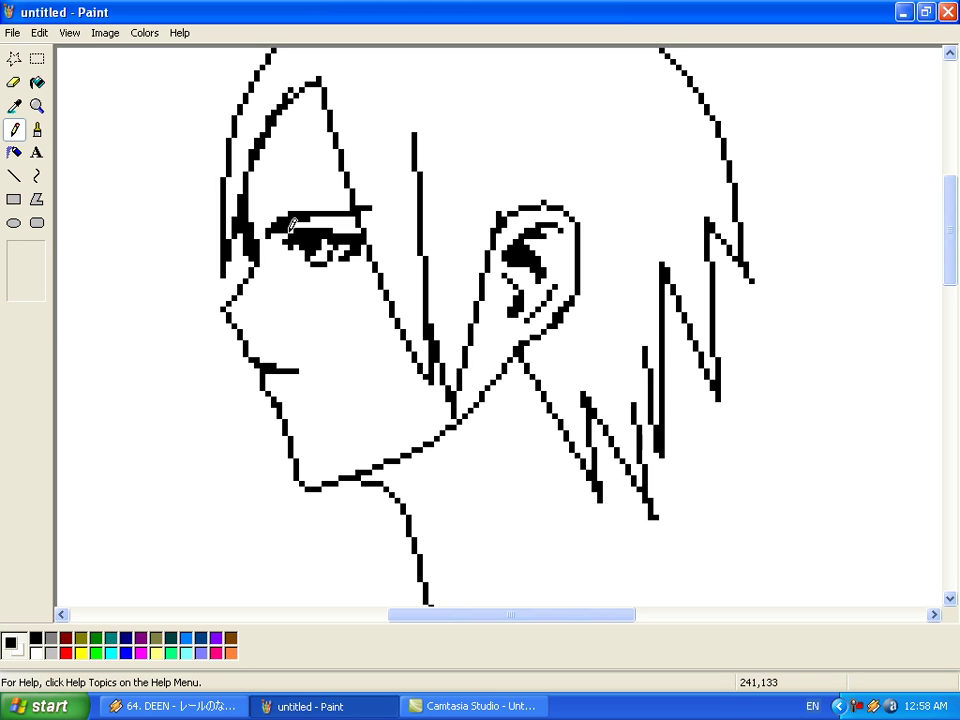
pyautogui.moveTo(300, 219); pyautogui.dragTo(349, 215)
pyautogui.moveTo(313, 209)
pyautogui.mouseDown()
pyautogui.moveTo(348, 203)
pyautogui.moveTo(300, 209)
pyautogui.moveTo(356, 208)
pyautogui.mouseUp()
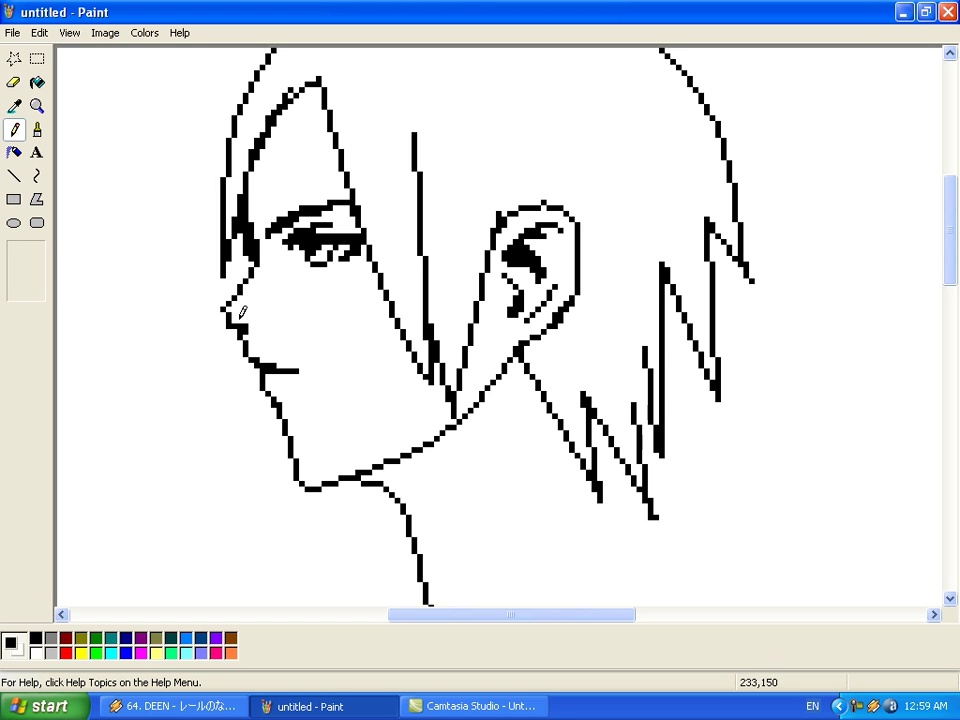
# Thicken the underside of the nose with the Pencil, clean up stray pixels there, and return to the full-size view
pyautogui.moveTo(229, 316); pyautogui.dragTo(242, 331)
pyautogui.rightClick(228, 326)
pyautogui.click(37, 106)
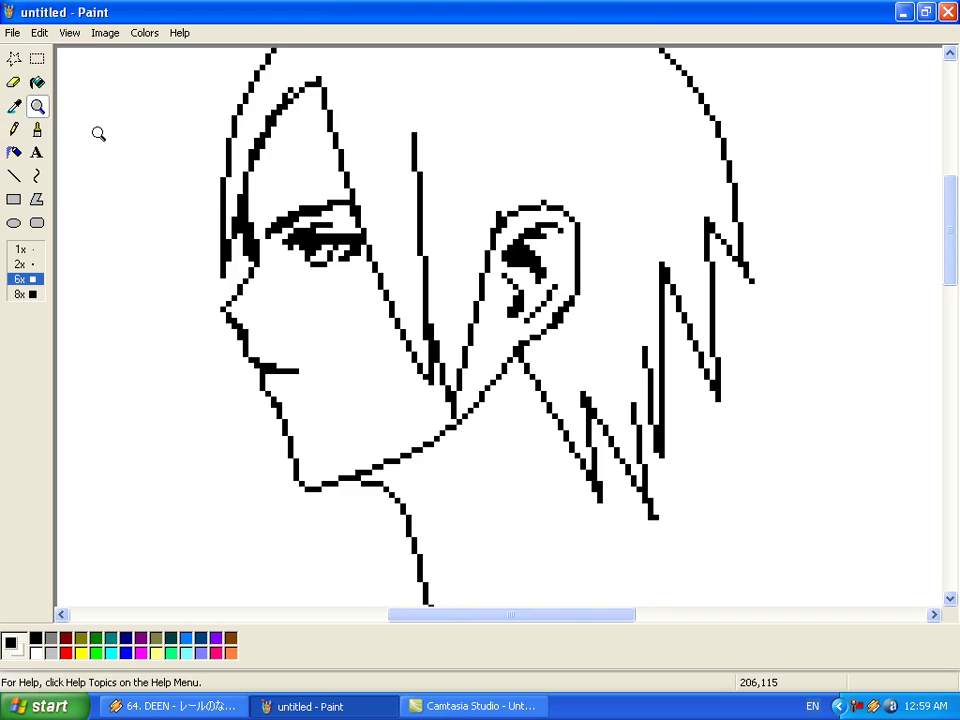
pyautogui.click(94, 133)
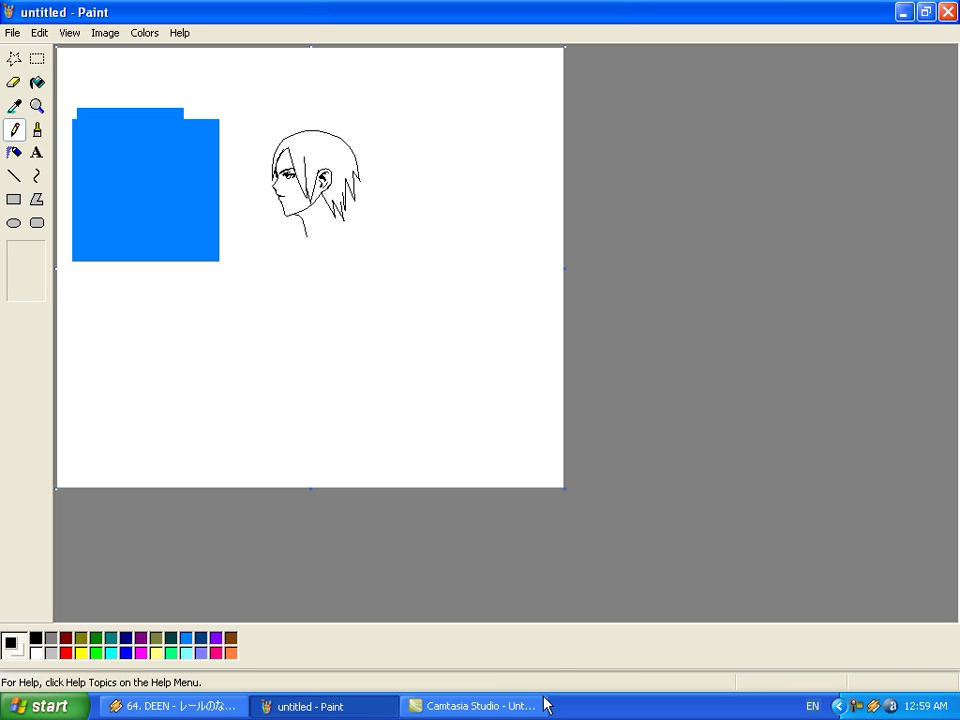
pyautogui.rightClick(853, 705)
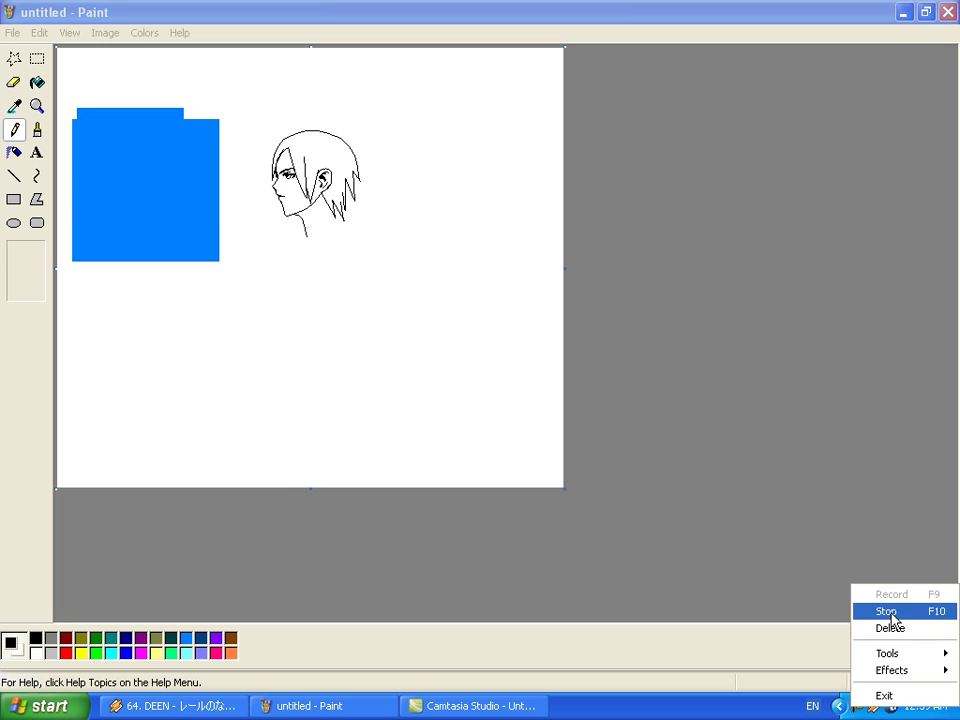